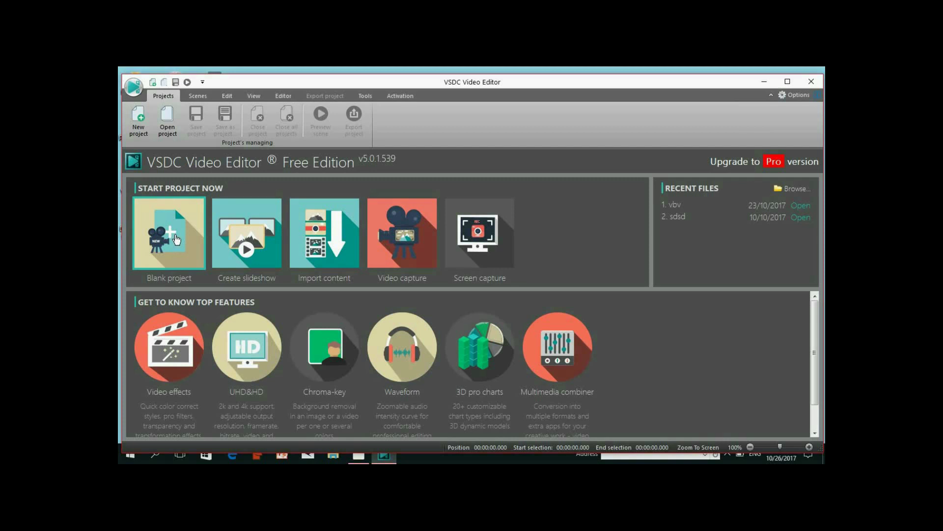
# Step: Start a blank project titled "comedy video" with a resolution of Full HD 1440x1080 pixels (4:3)
pyautogui.click(176, 240)
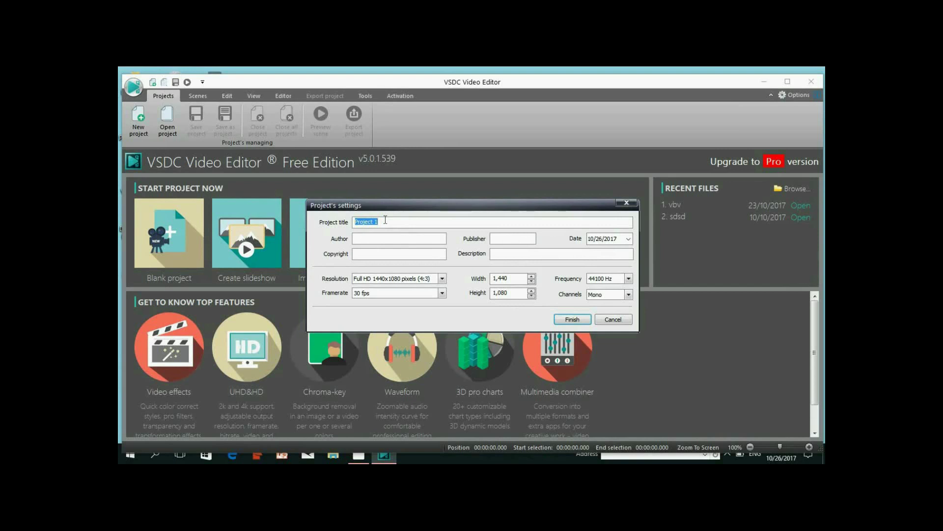
pyautogui.write('comedy video')
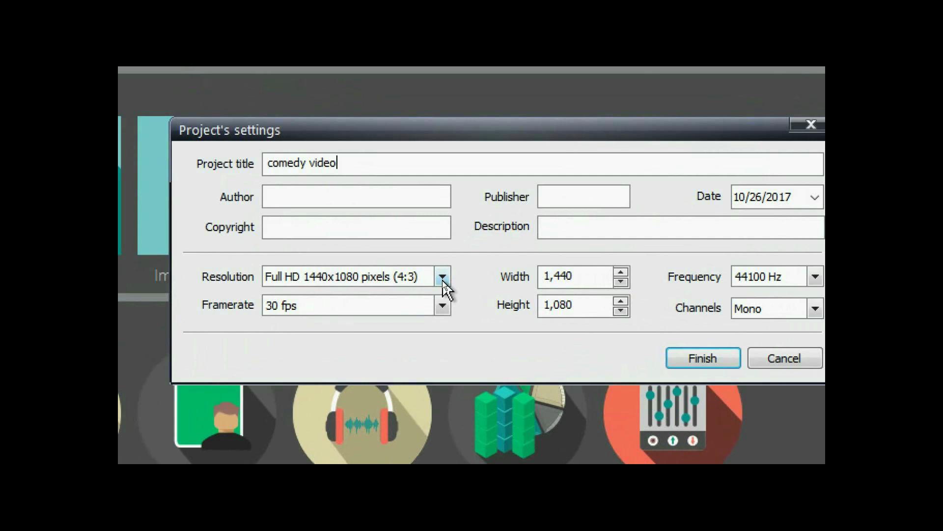
pyautogui.click(442, 277)
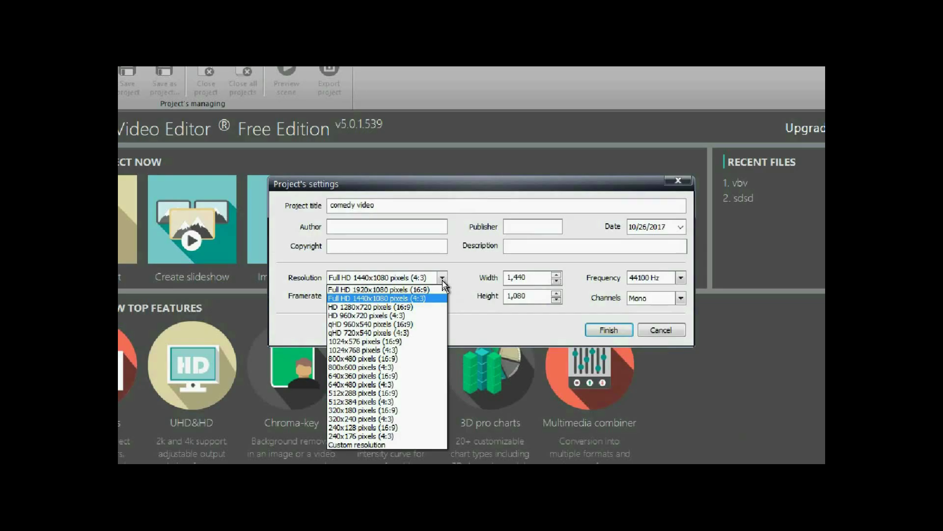
pyautogui.click(443, 278)
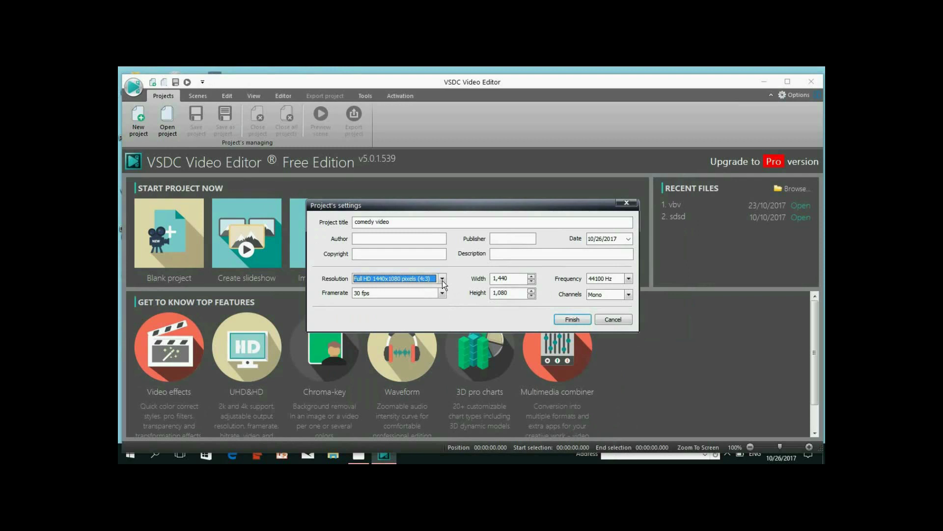
pyautogui.click(442, 278)
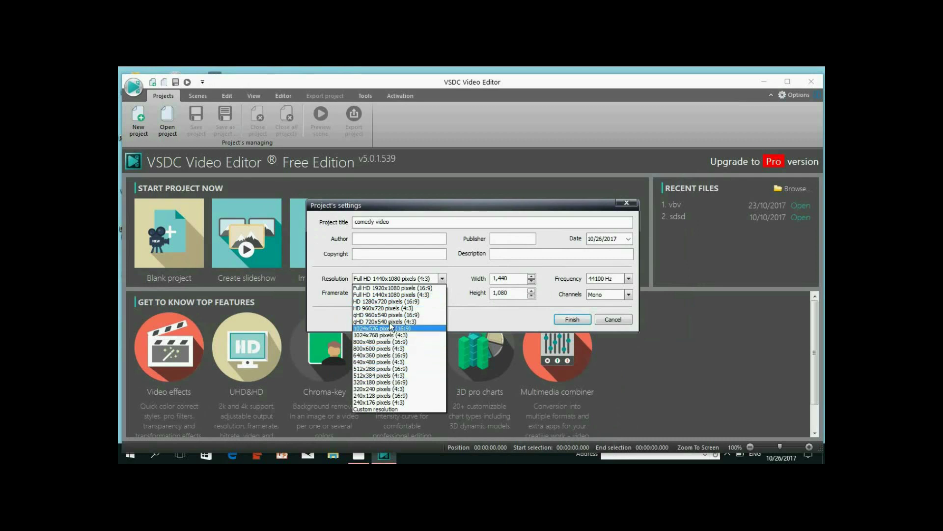
pyautogui.click(386, 296)
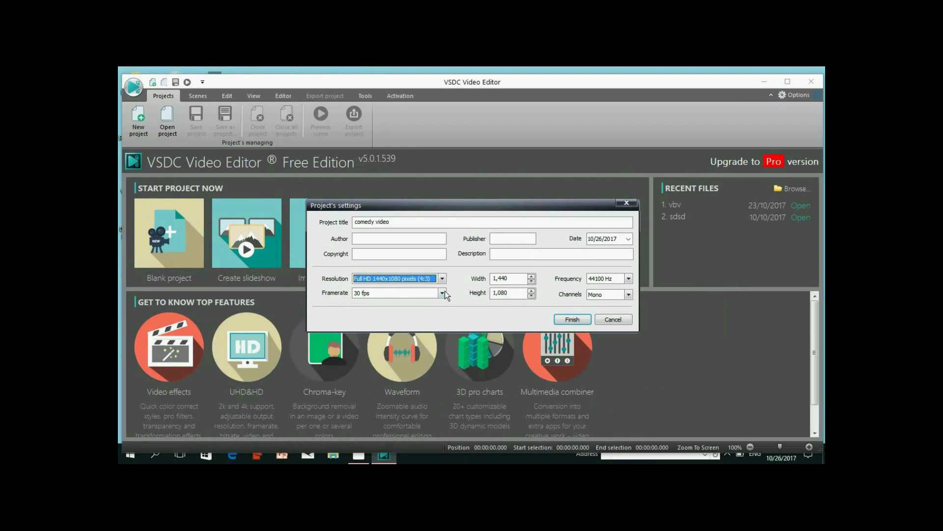
# Step: Keep the framerate at 30 fps and the audio channels at Mono, and finish creating the project
pyautogui.click(443, 294)
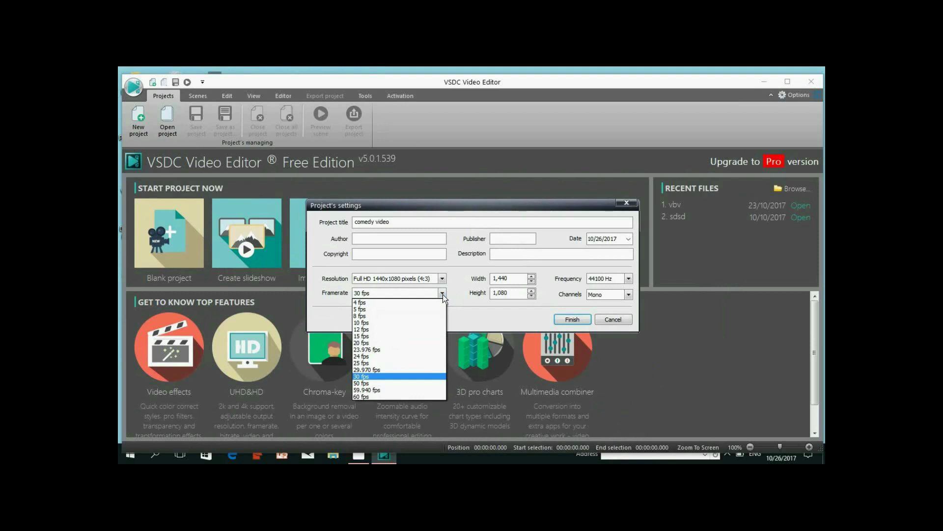
pyautogui.click(443, 294)
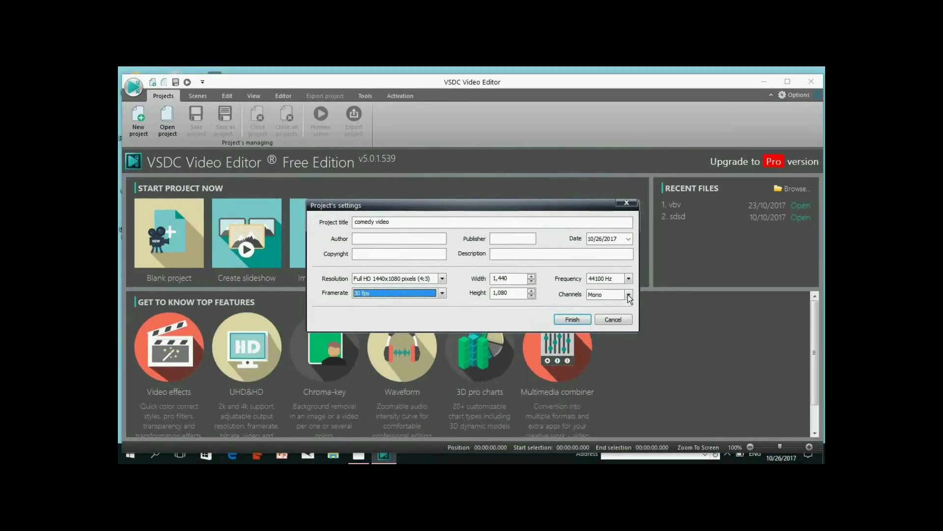
pyautogui.click(628, 294)
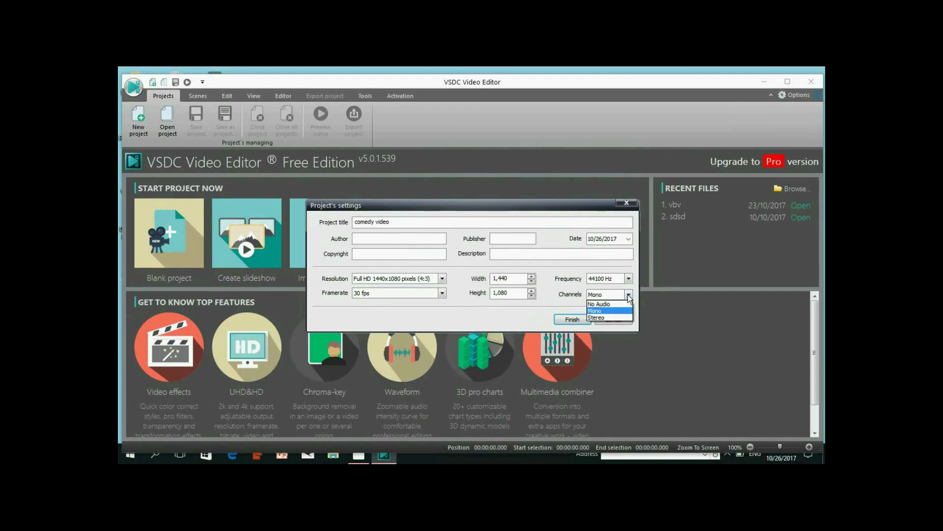
pyautogui.click(614, 297)
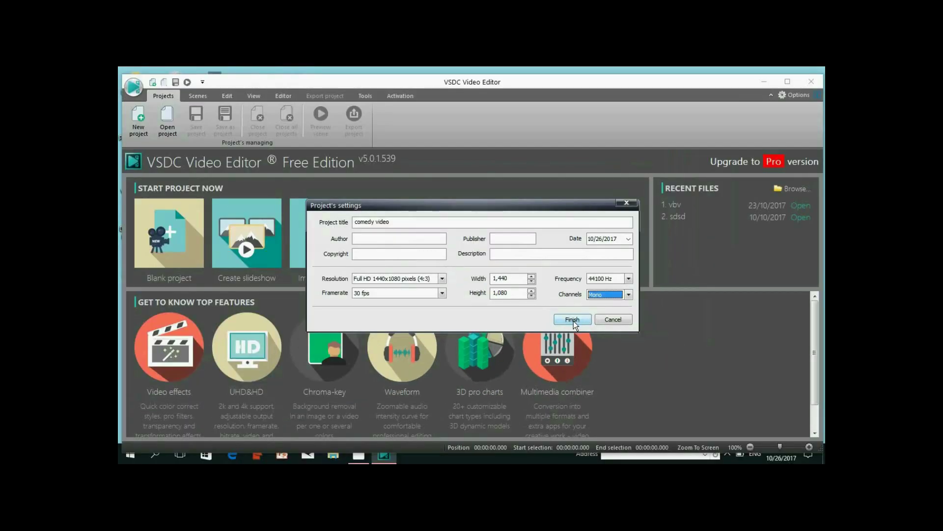
pyautogui.click(573, 320)
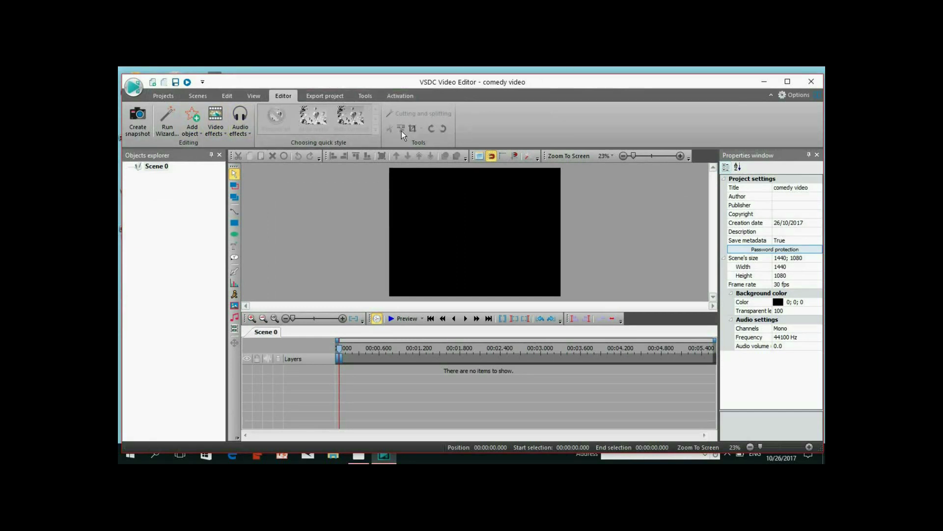
# Step: Look through the project, scene, editing and view commands, and inspect the background's transparent level property
pyautogui.click(164, 95)
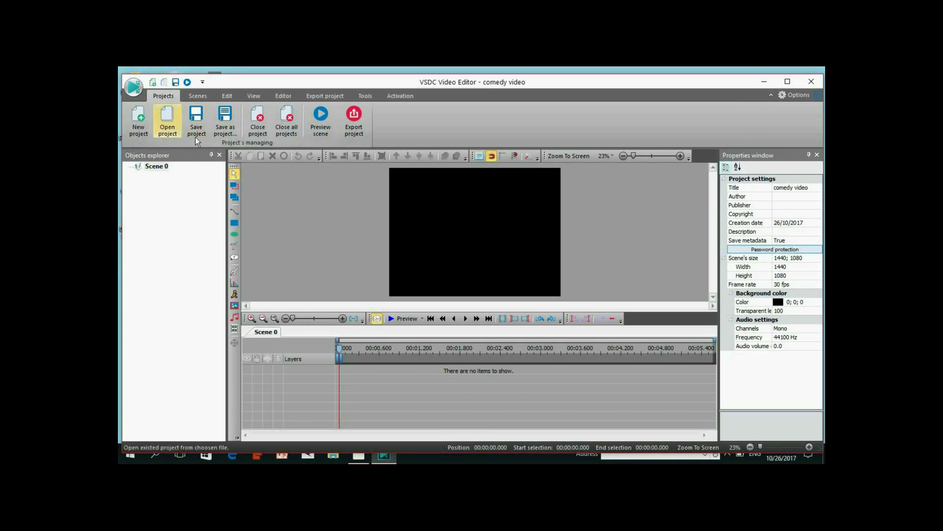
pyautogui.click(198, 97)
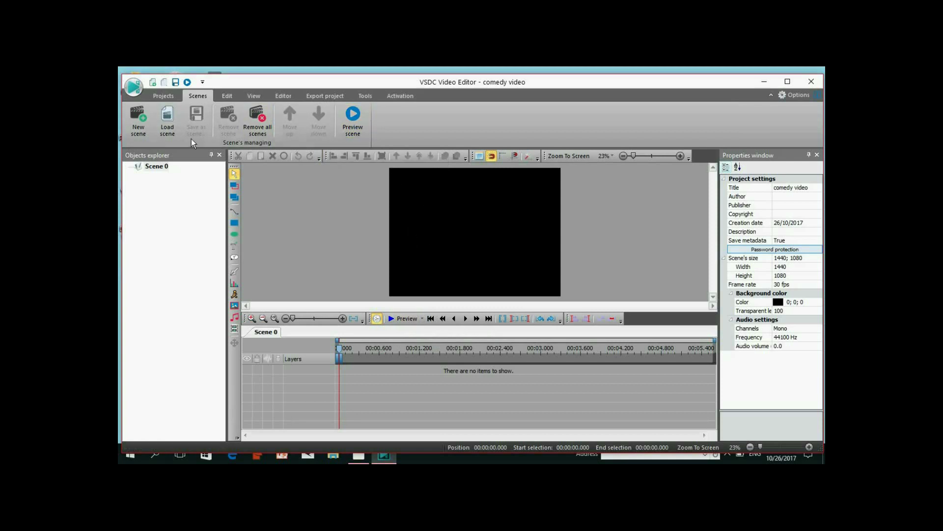
pyautogui.click(227, 96)
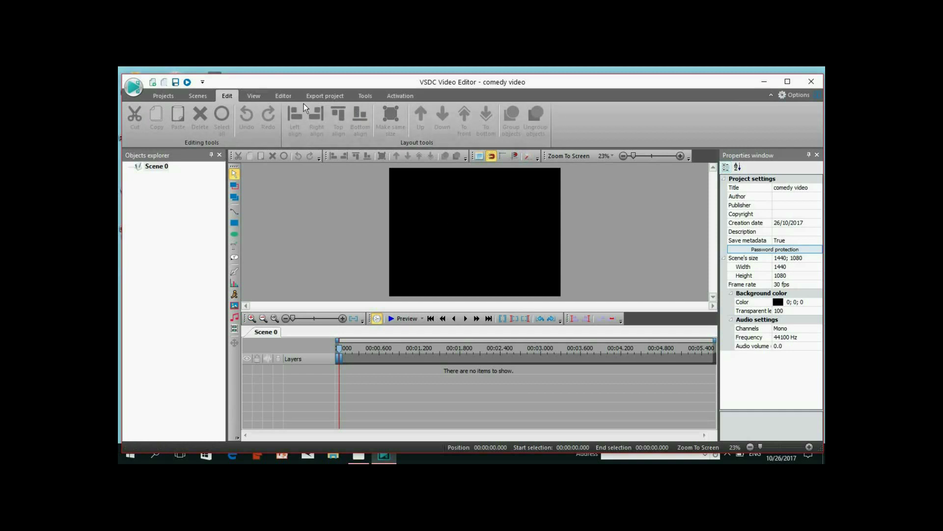
pyautogui.click(253, 95)
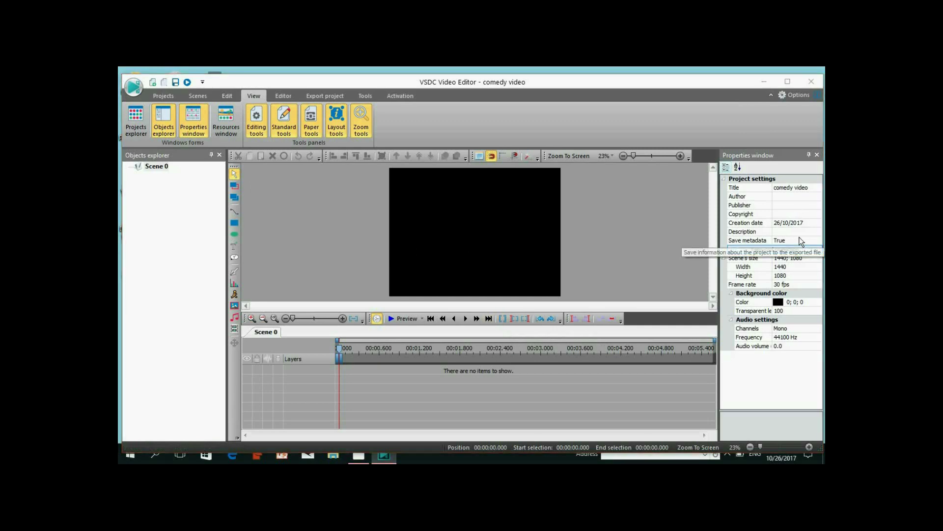
pyautogui.press('super')
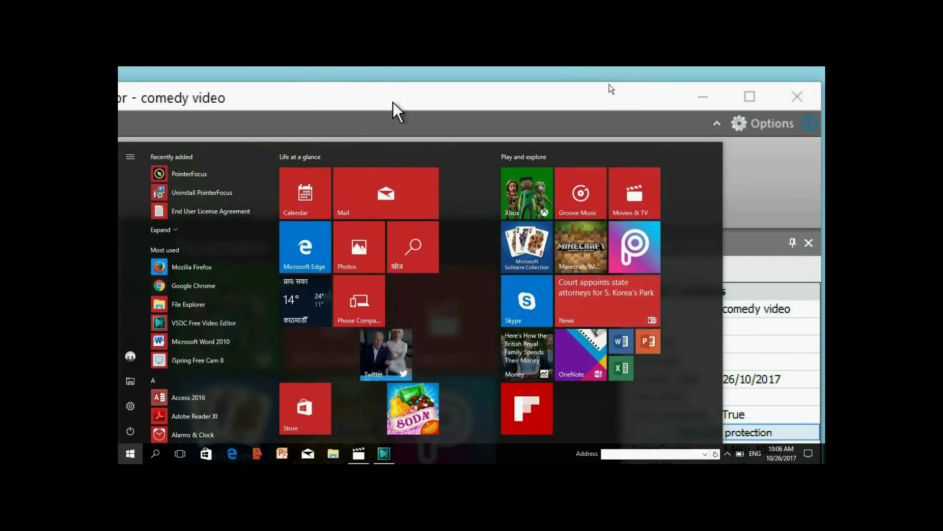
pyautogui.click(630, 108)
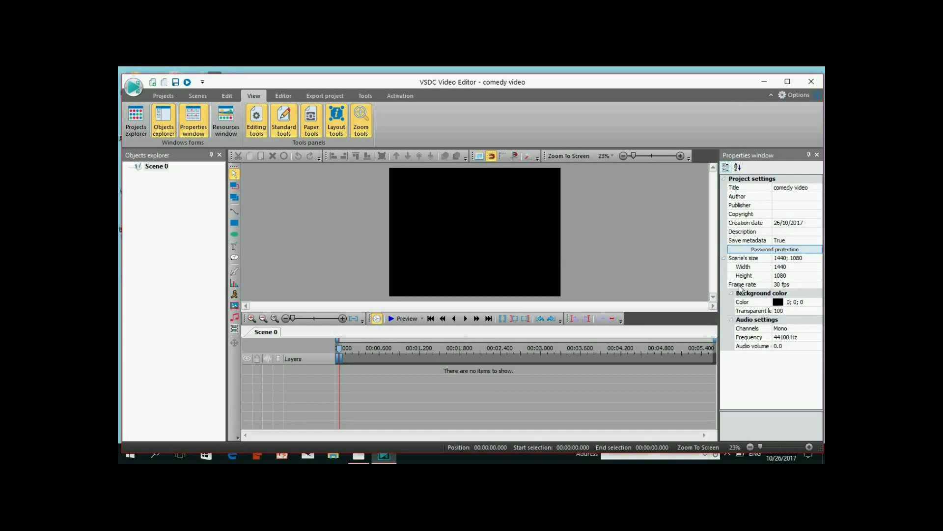
pyautogui.click(752, 311)
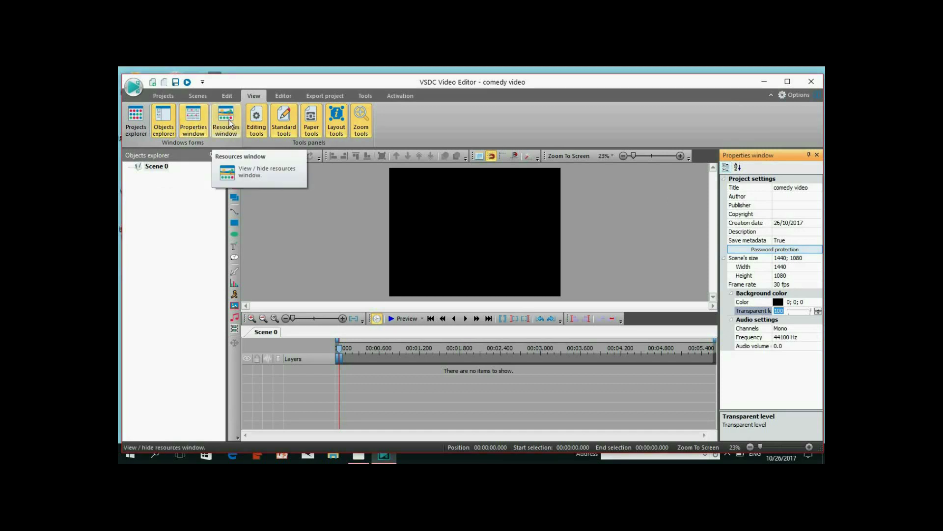
# Step: Hide and restore the Properties window, the editing tools and the zoom tools one after another
pyautogui.click(191, 122)
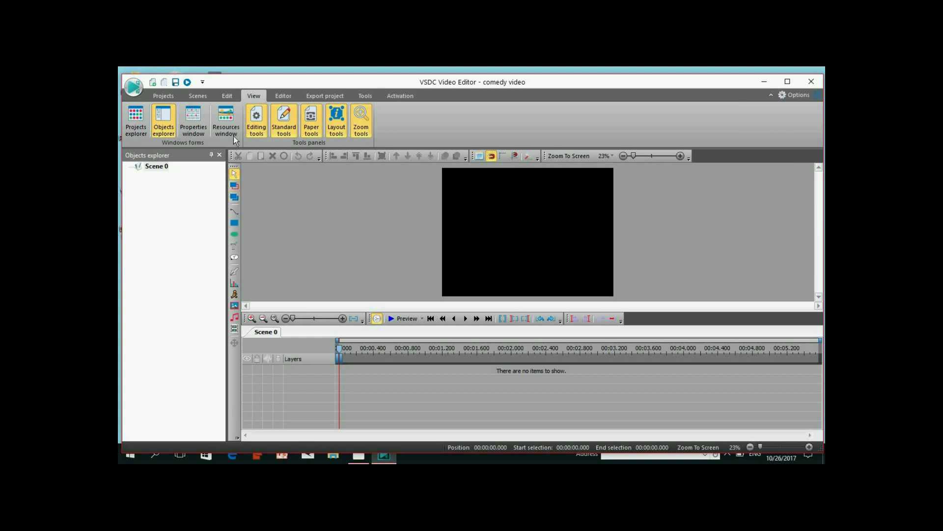
pyautogui.click(193, 123)
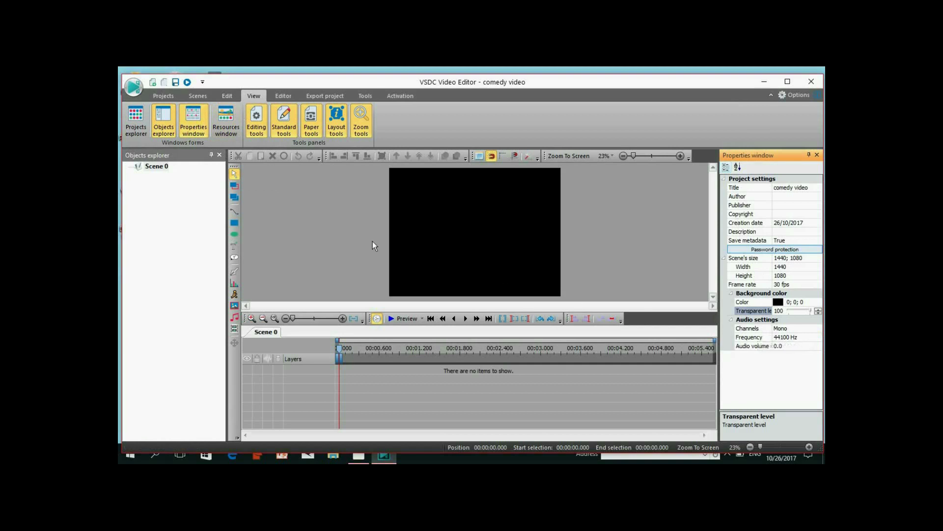
pyautogui.moveTo(373, 241); pyautogui.dragTo(247, 228)
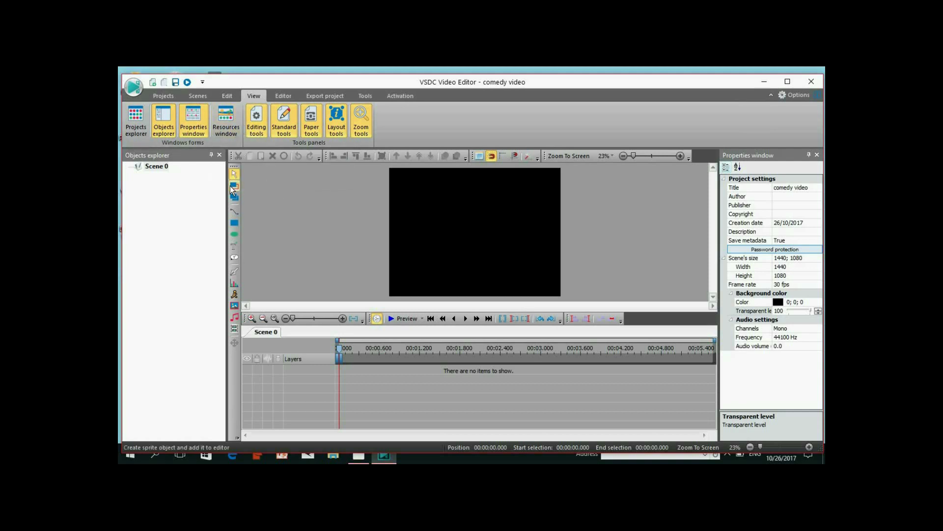
pyautogui.click(256, 126)
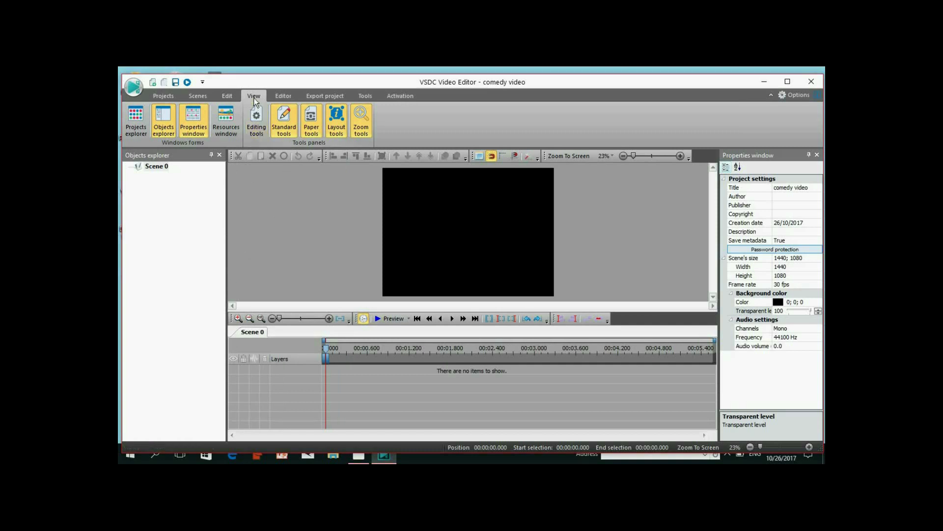
pyautogui.click(256, 129)
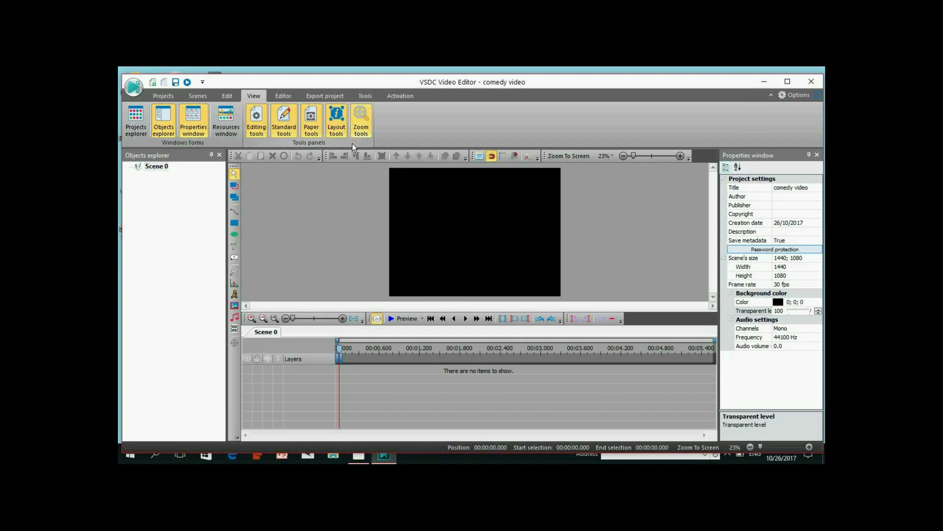
pyautogui.click(362, 119)
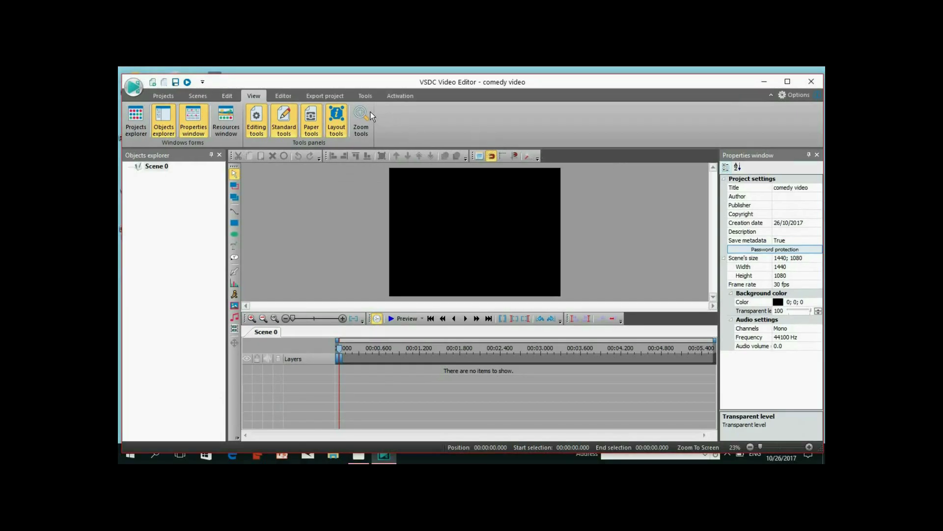
pyautogui.click(365, 120)
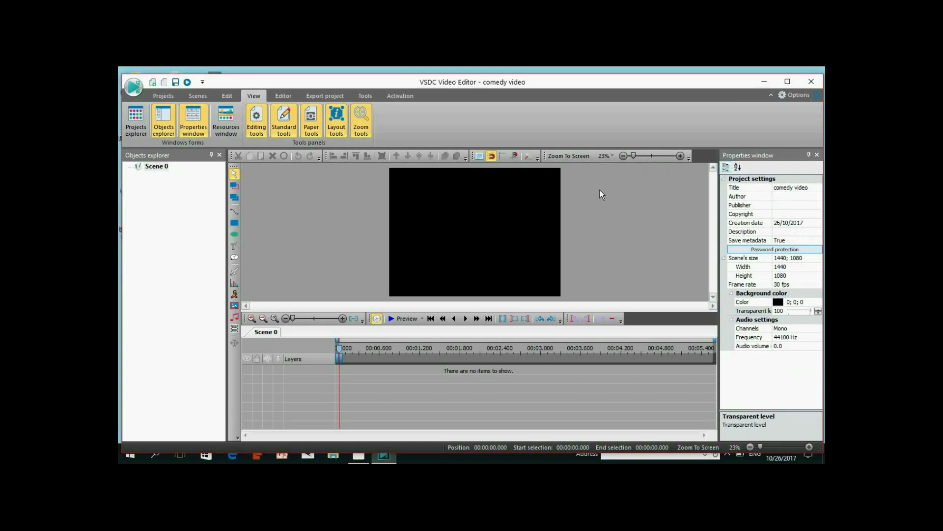
# Step: Zoom the scene preview out and back in to 30%
pyautogui.click(681, 156)
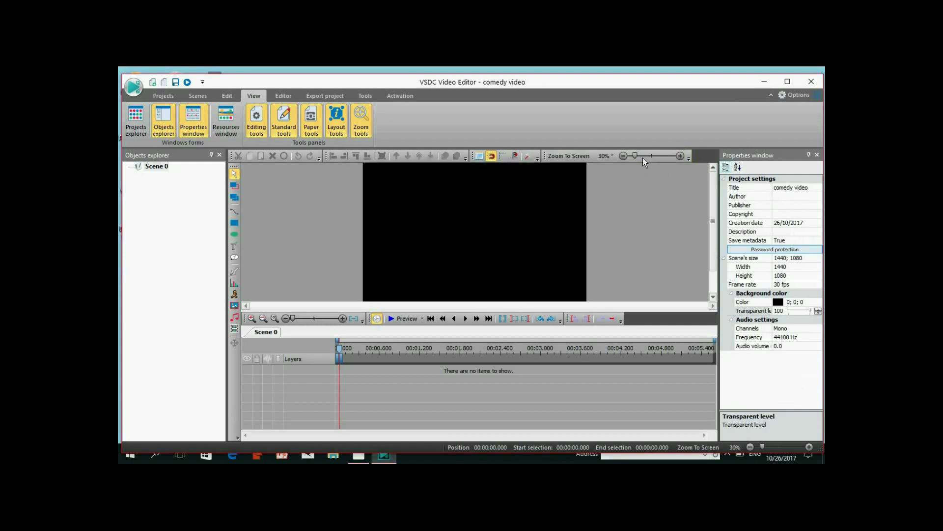
pyautogui.click(623, 156)
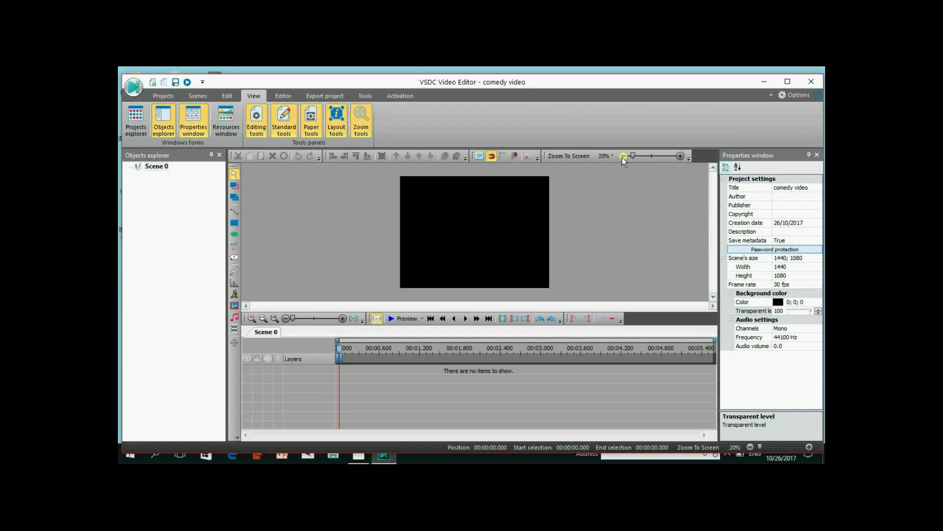
pyautogui.click(680, 156)
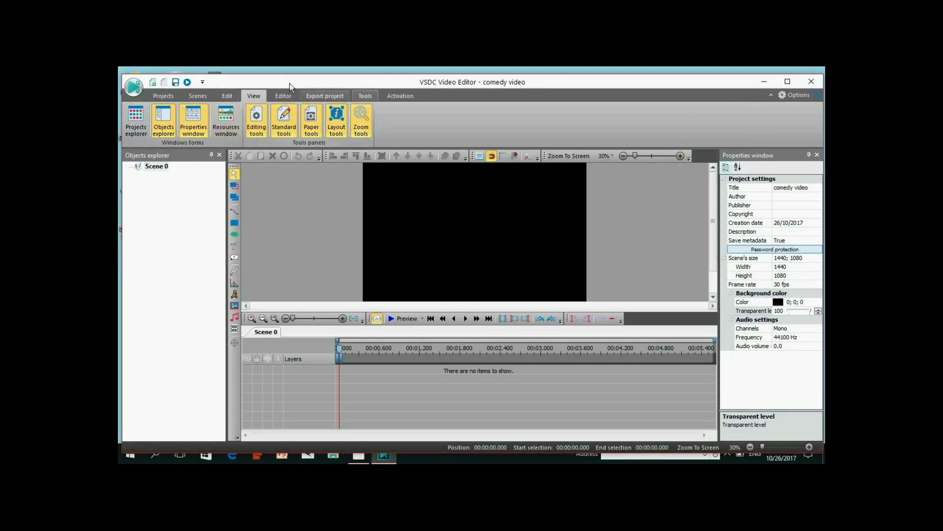
# Step: Preview the Horizontal skew transition in the file sequence wizard and close the wizard without applying anything
pyautogui.click(283, 96)
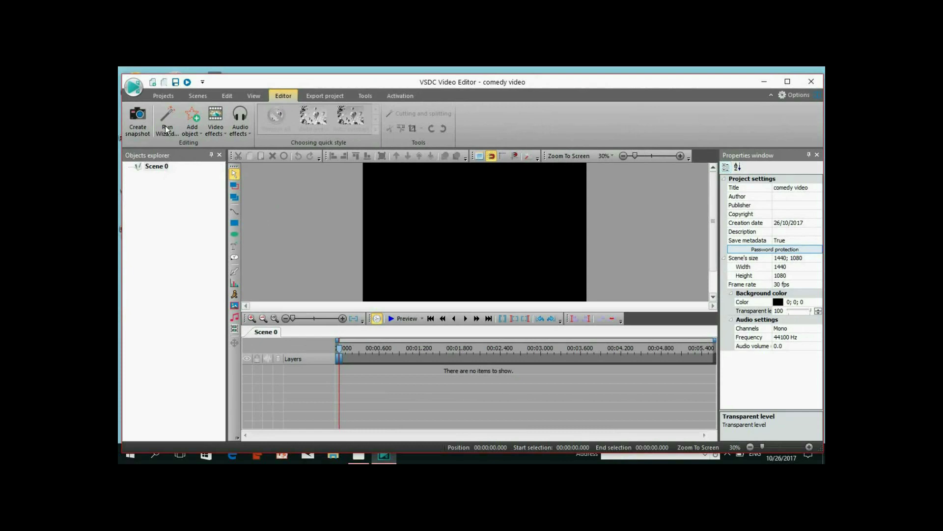
pyautogui.click(166, 129)
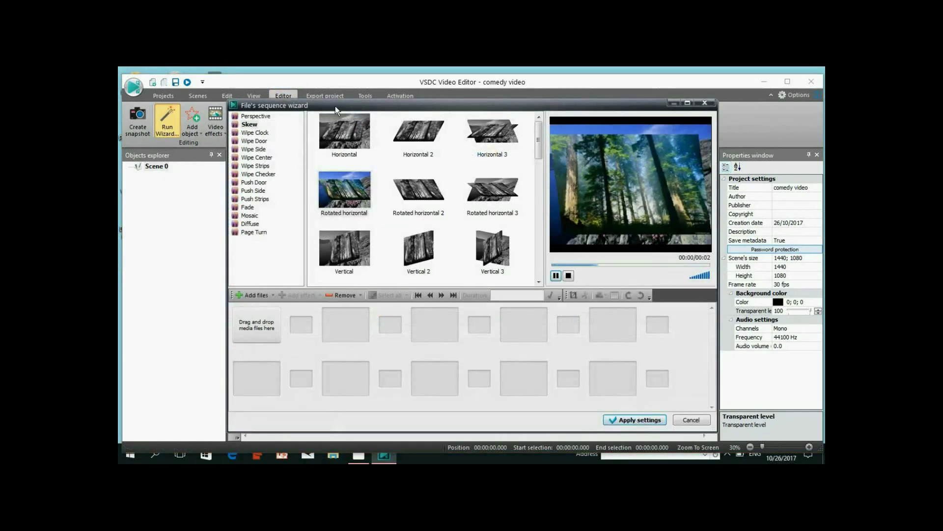
pyautogui.moveTo(368, 143); pyautogui.dragTo(435, 176)
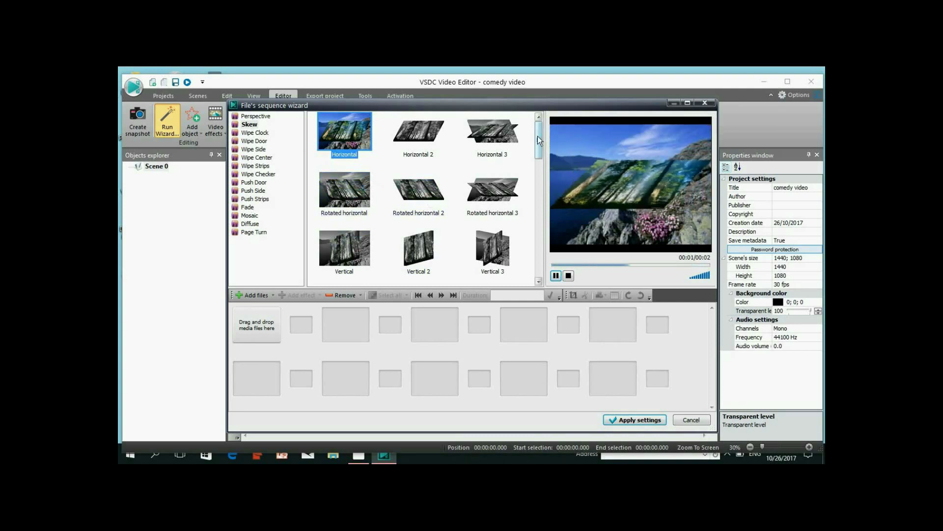
pyautogui.click(705, 103)
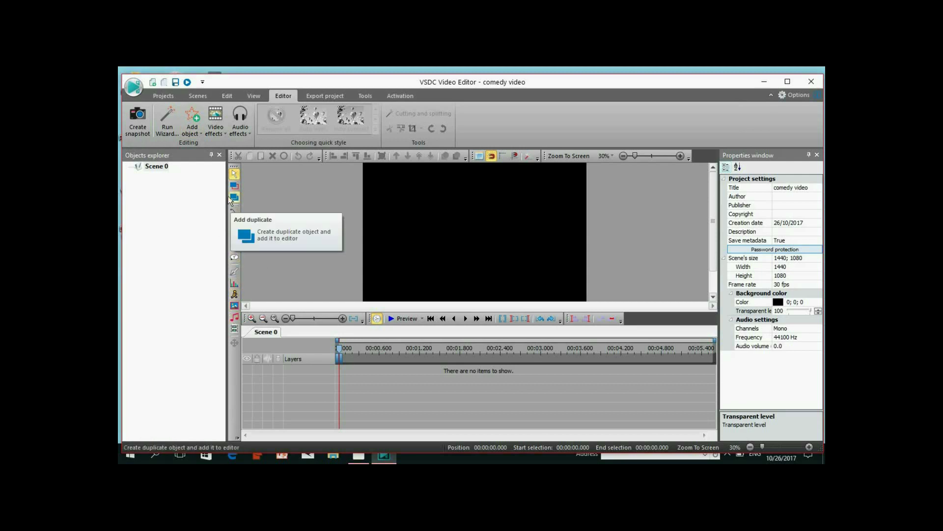
# Step: Review the editing tools display option and the types of objects that can be added to the scene, without adding any
pyautogui.click(253, 95)
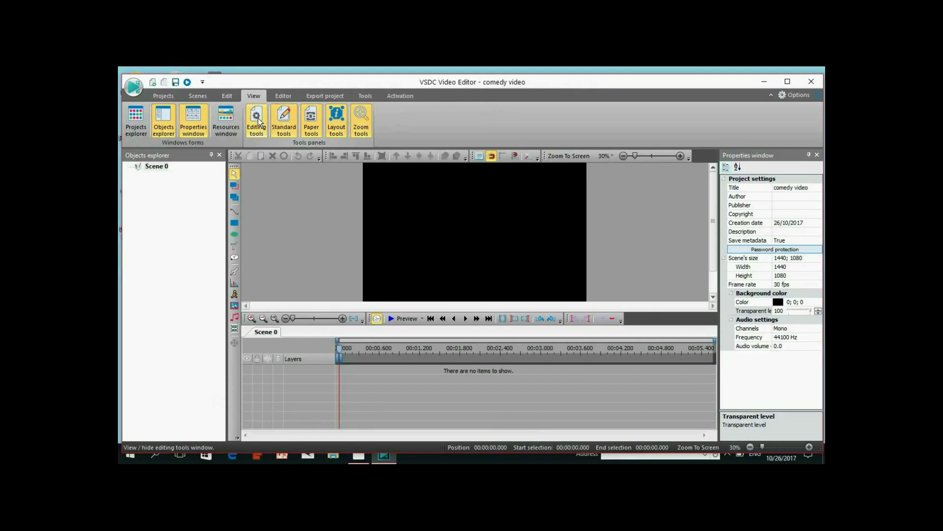
pyautogui.click(288, 96)
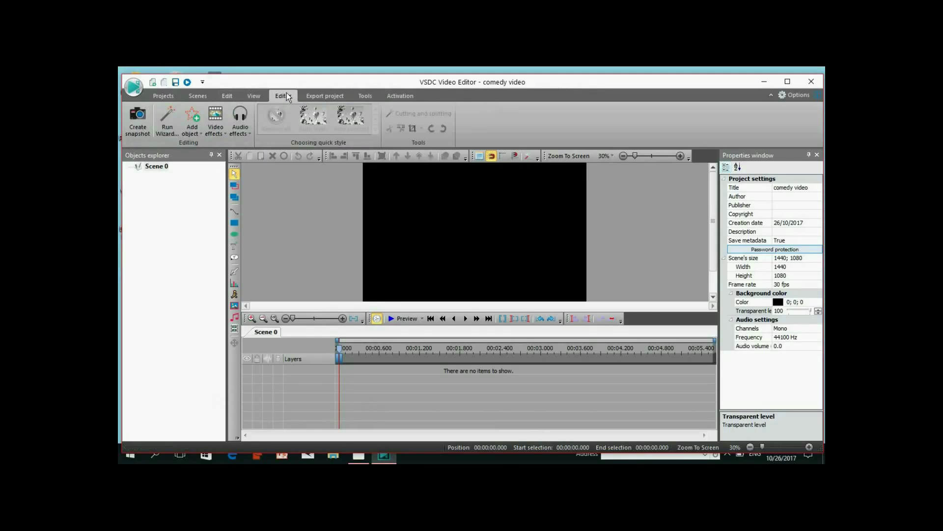
pyautogui.click(194, 130)
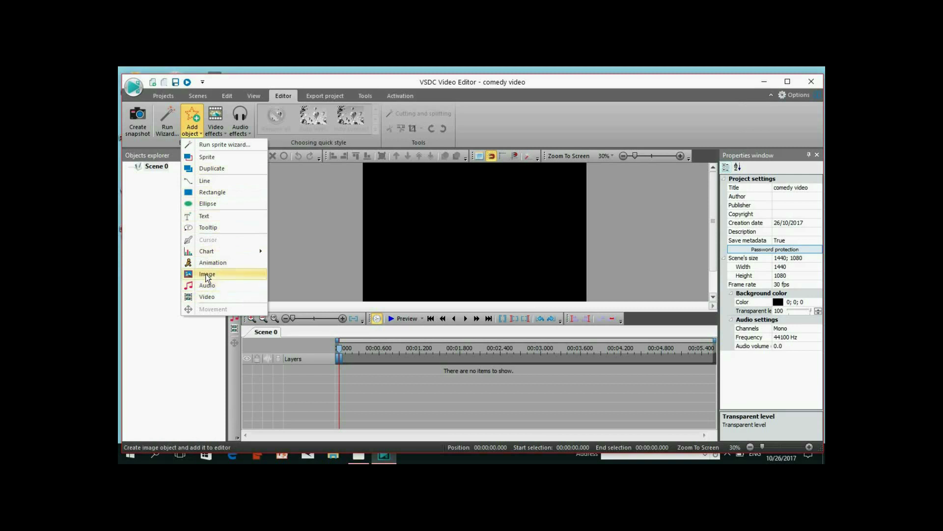
pyautogui.click(296, 270)
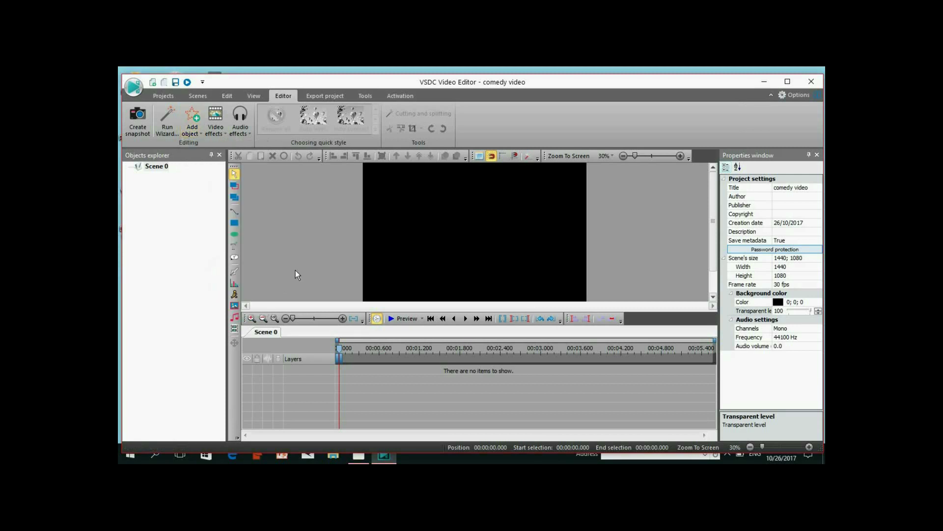
# Step: Browse the video effect categories, including Special FX and Transitions, and review the project's export formats and output settings before returning to the project commands
pyautogui.click(219, 118)
pyautogui.click(219, 117)
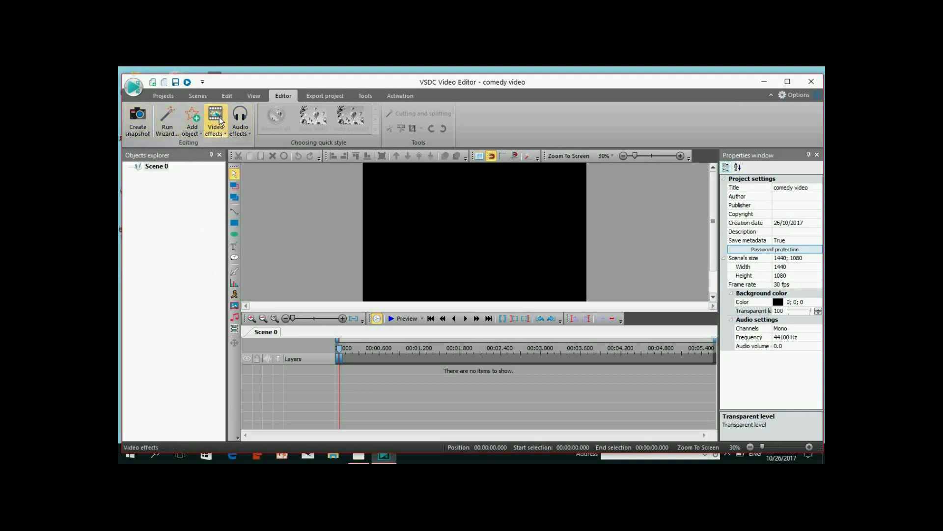
pyautogui.click(219, 117)
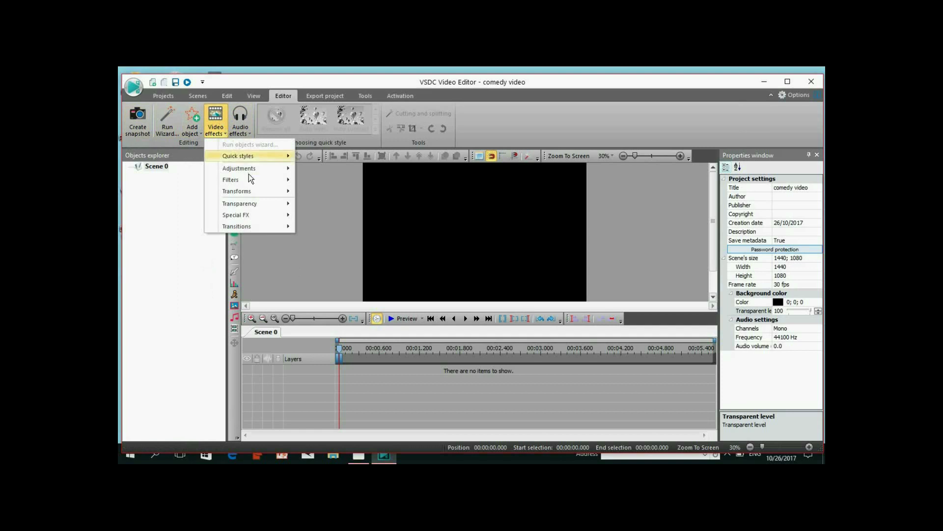
pyautogui.moveTo(293, 219)
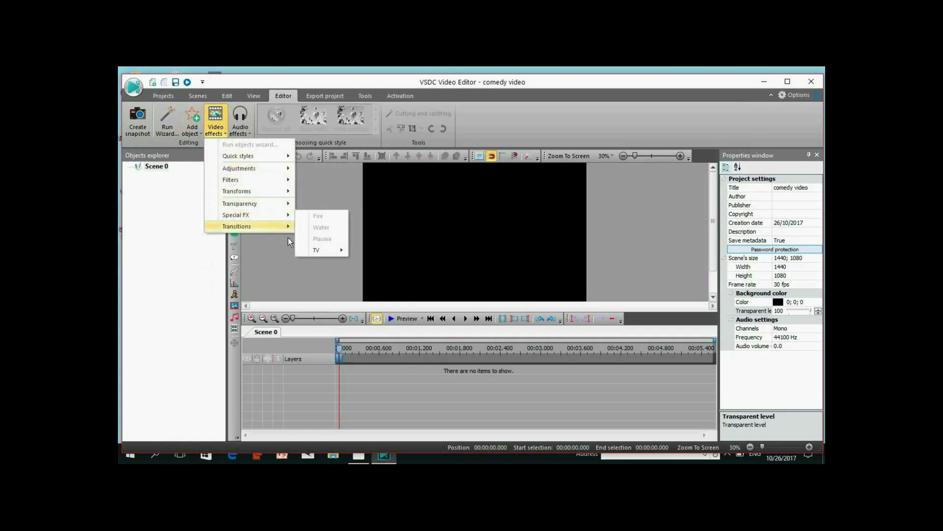
pyautogui.click(279, 251)
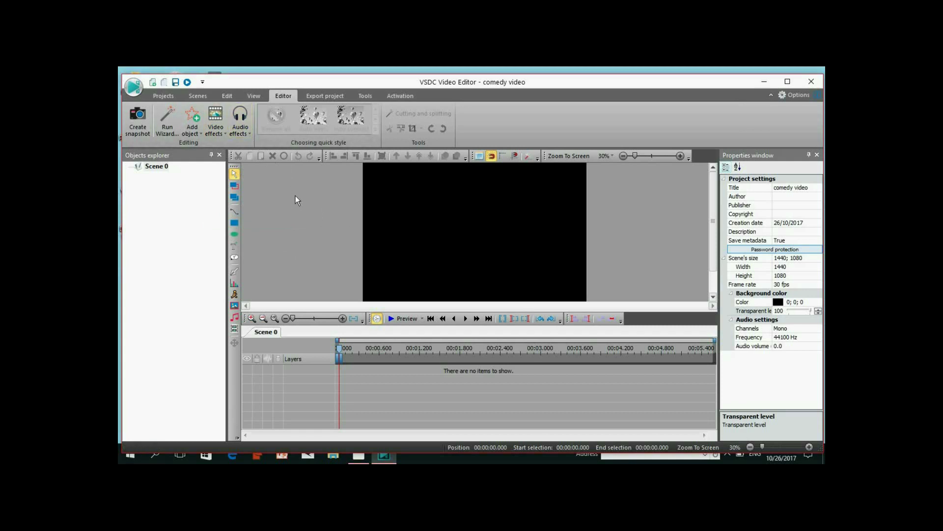
pyautogui.click(326, 95)
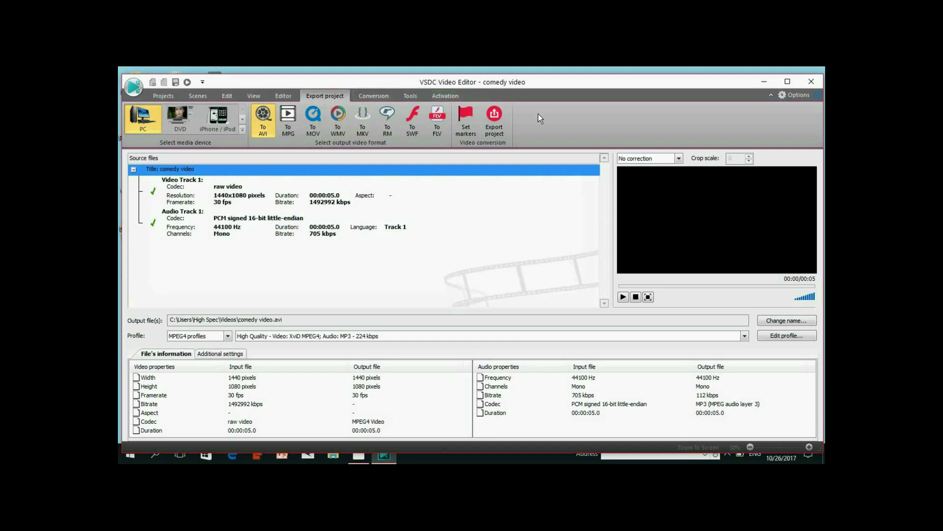
pyautogui.click(172, 95)
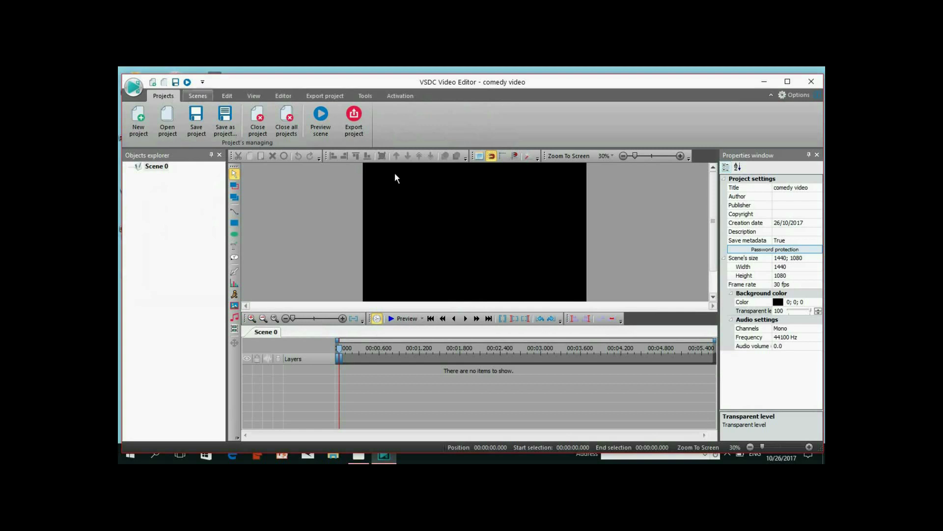